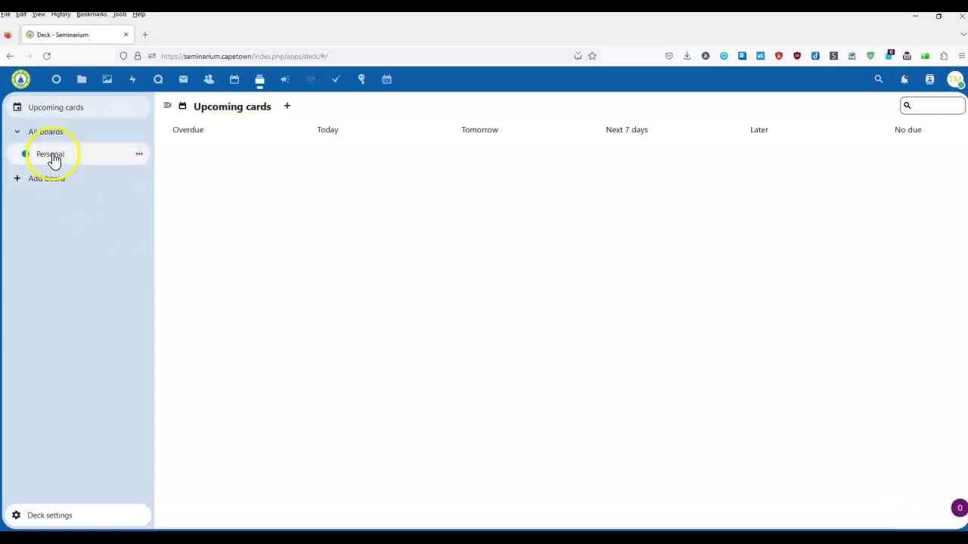
Create a new board named Toets and give it the purple colour.
left_click(54, 184)
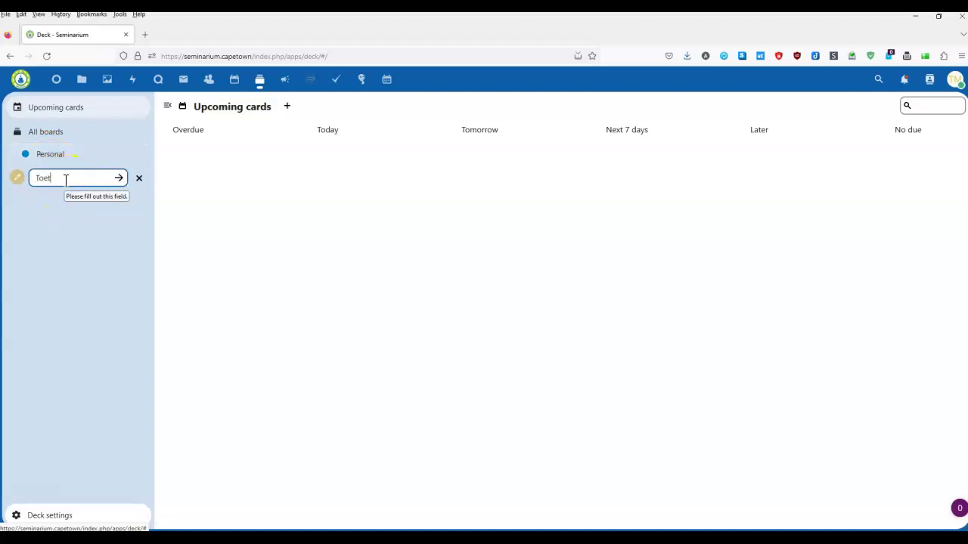
left_click(128, 201)
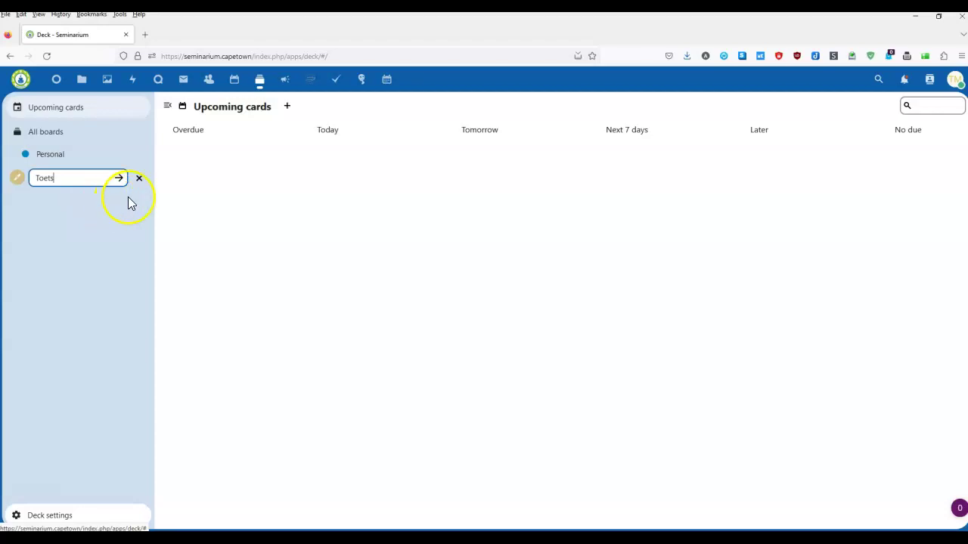
left_click(18, 183)
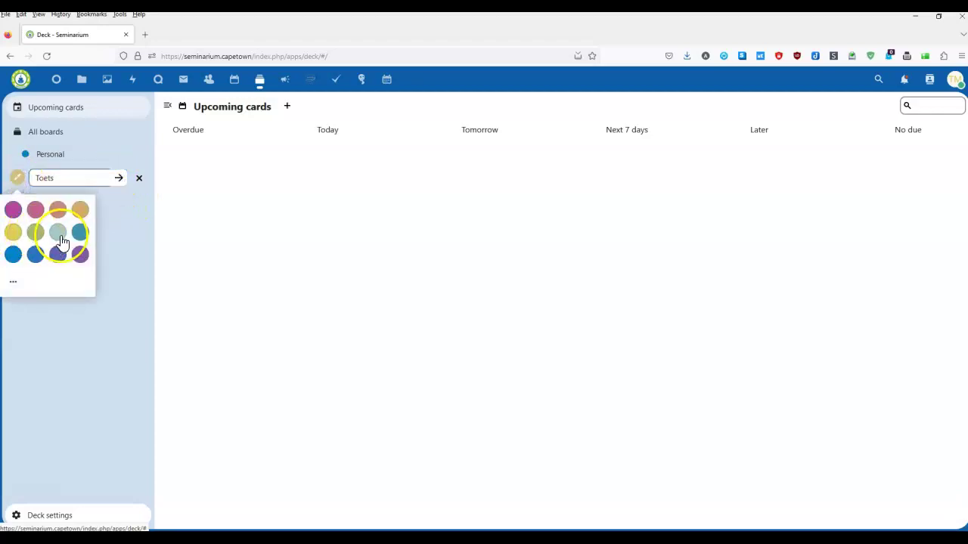
left_click(58, 254)
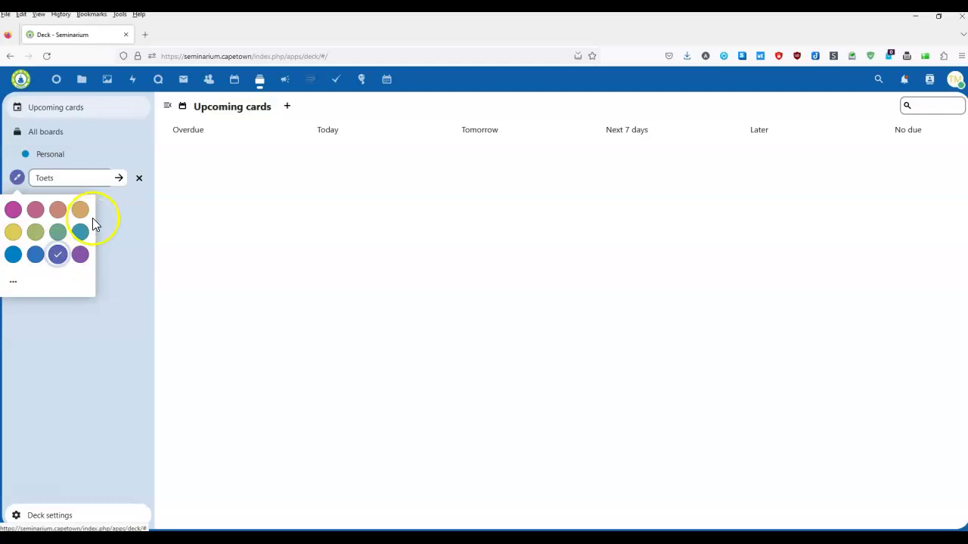
left_click(80, 255)
left_click(119, 180)
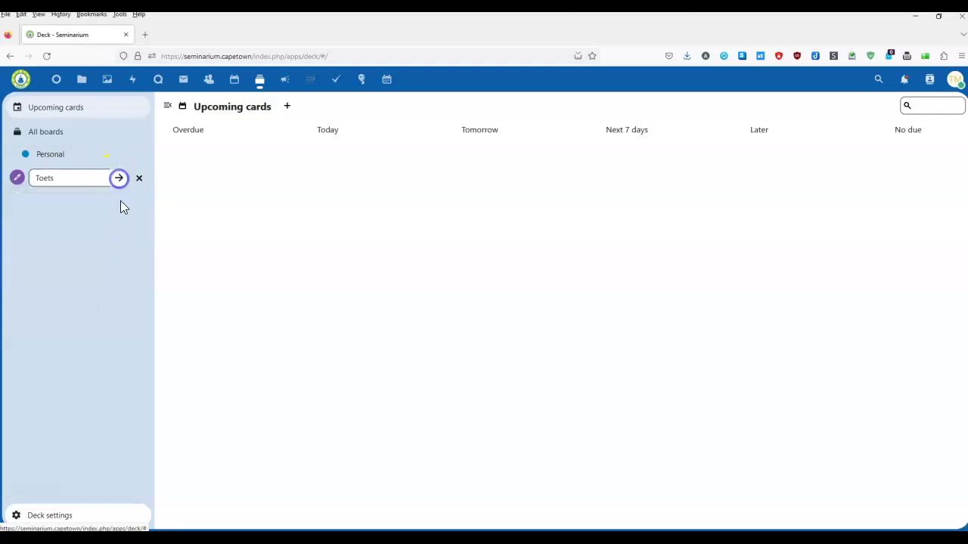
Open the Toets board and add a list named Orientering to it.
left_click(62, 183)
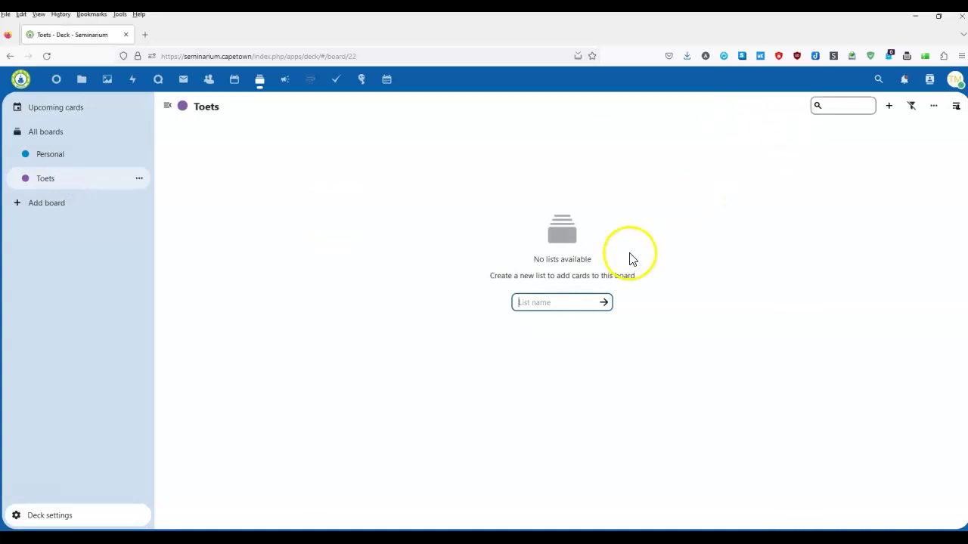
left_click(890, 107)
left_click(836, 106)
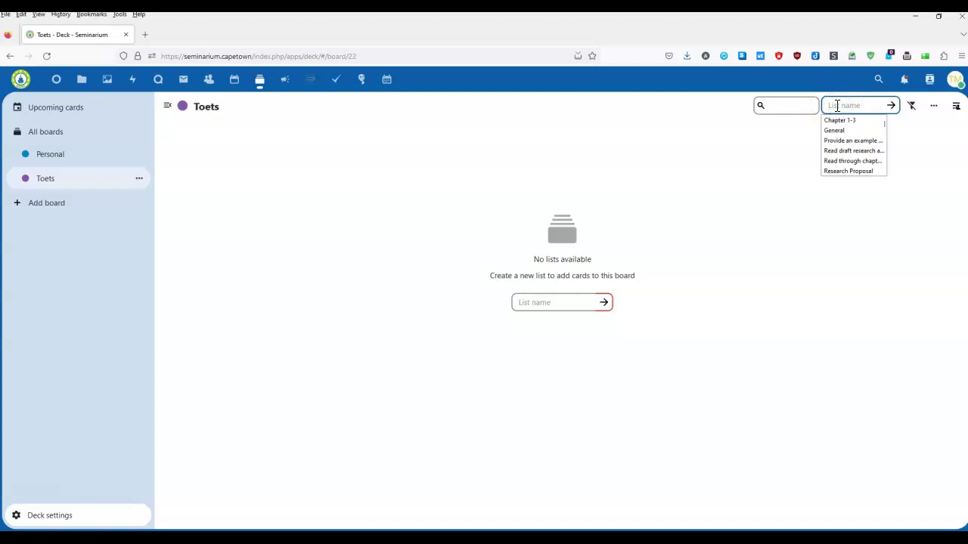
type("Orientering")
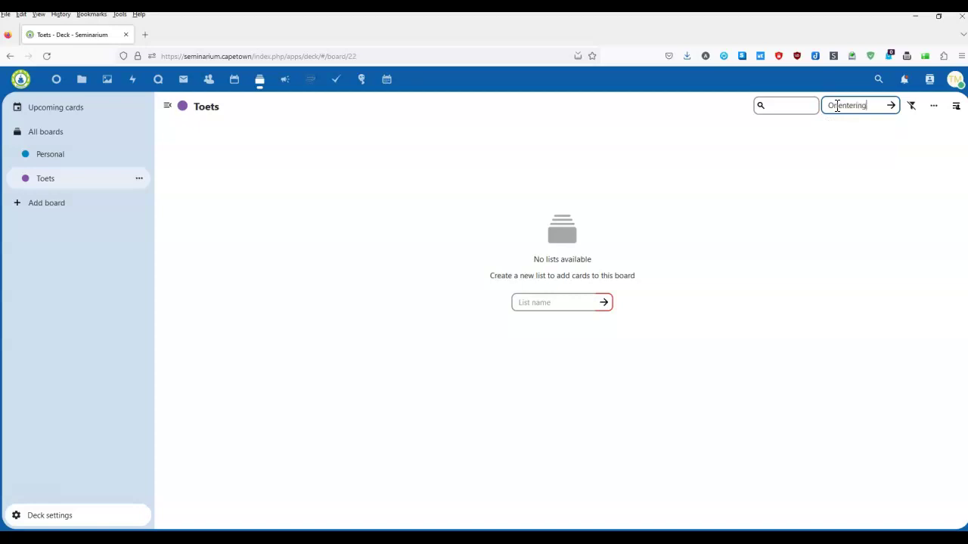
left_click(890, 106)
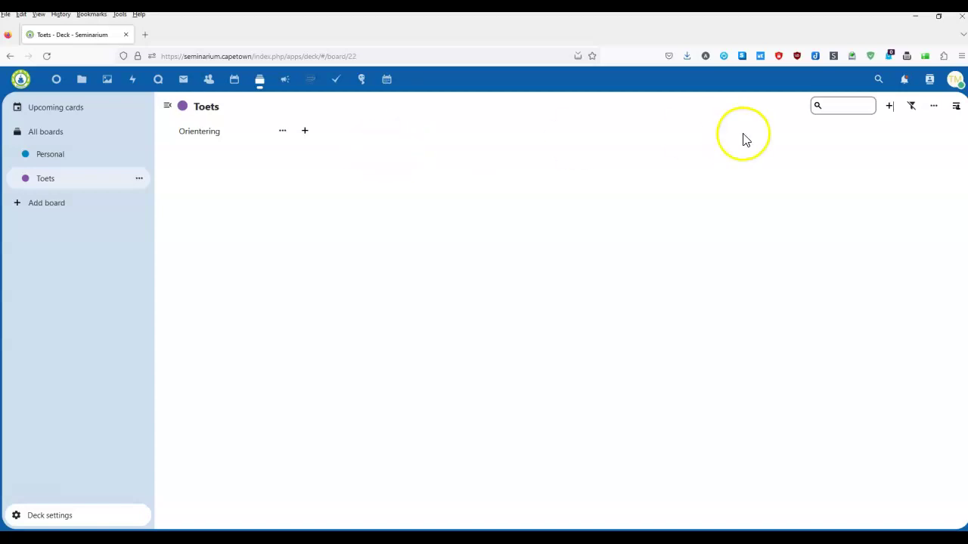
Add a second list named Produksie to the Toets board.
left_click(888, 107)
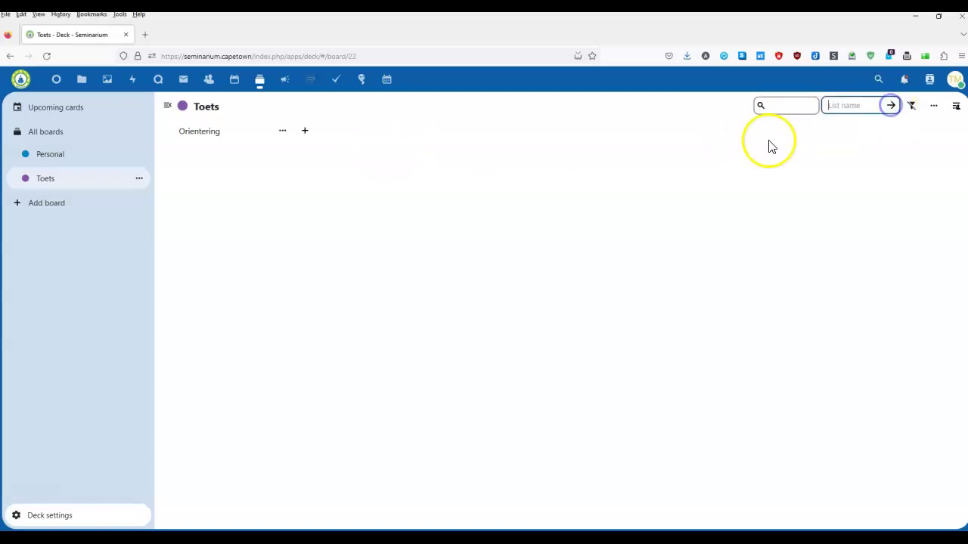
left_click(849, 107)
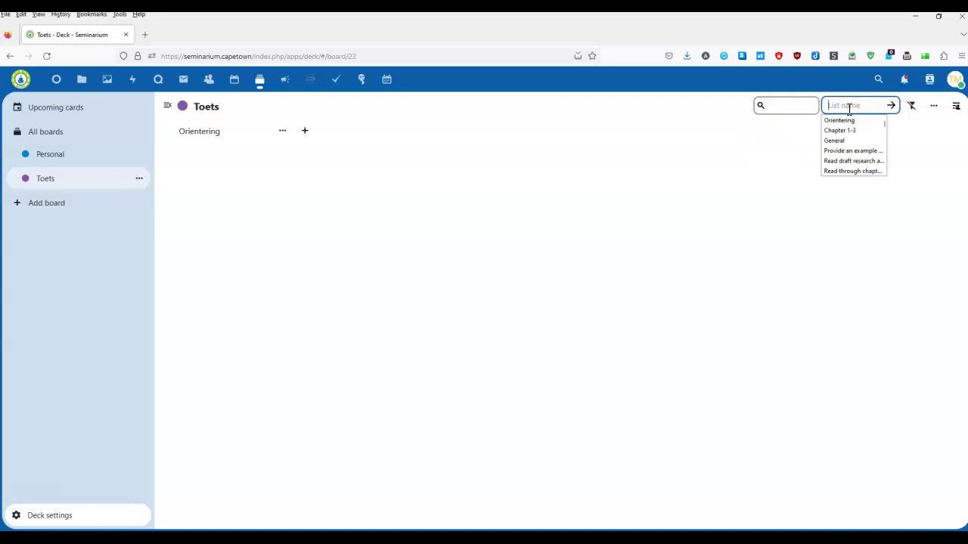
type("Prod")
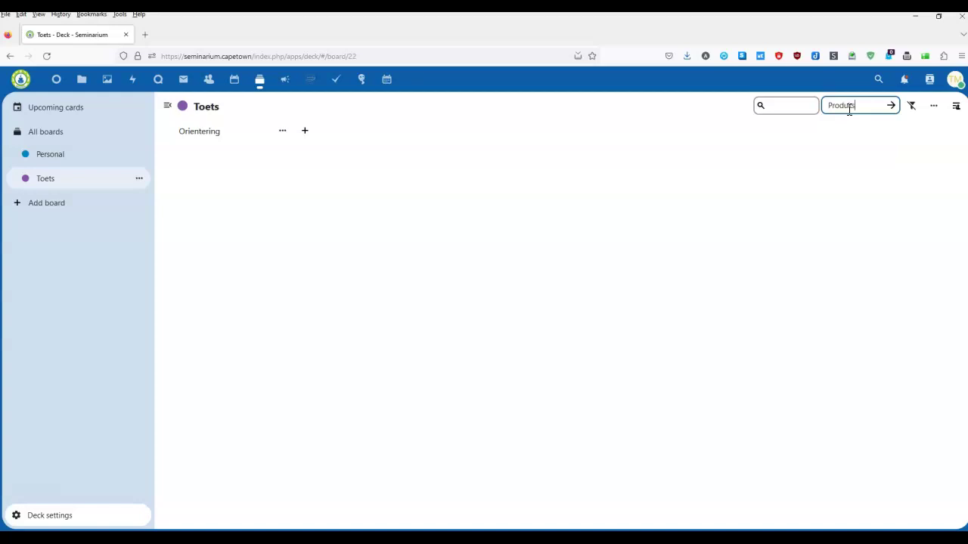
type("uksie")
left_click(890, 105)
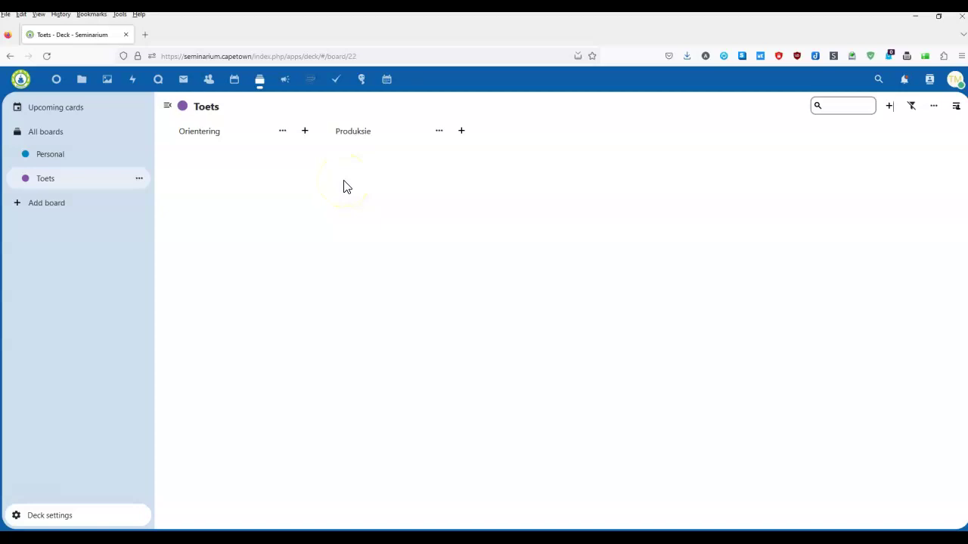
Add a card named "Ontmoet en bespreek" to the Orientering list.
left_click(304, 132)
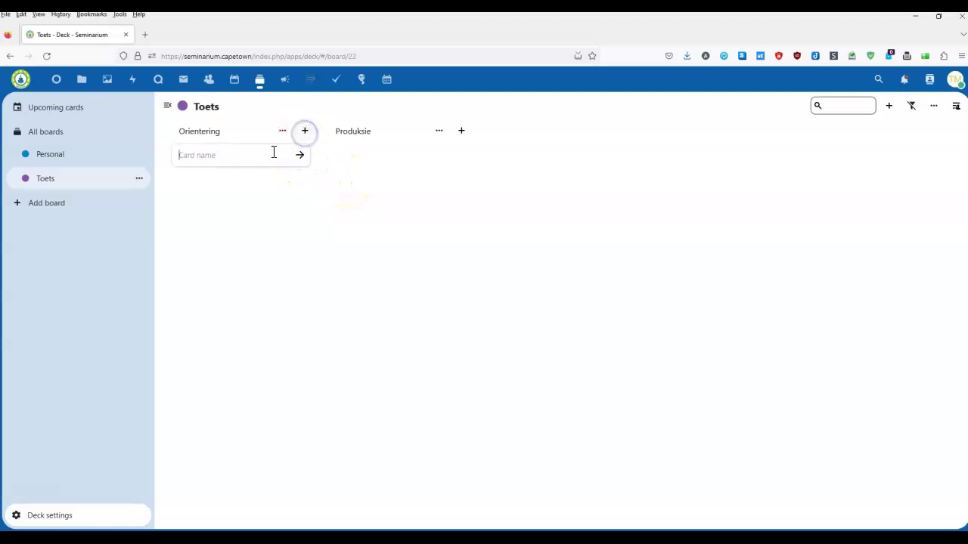
left_click(213, 154)
key("Return")
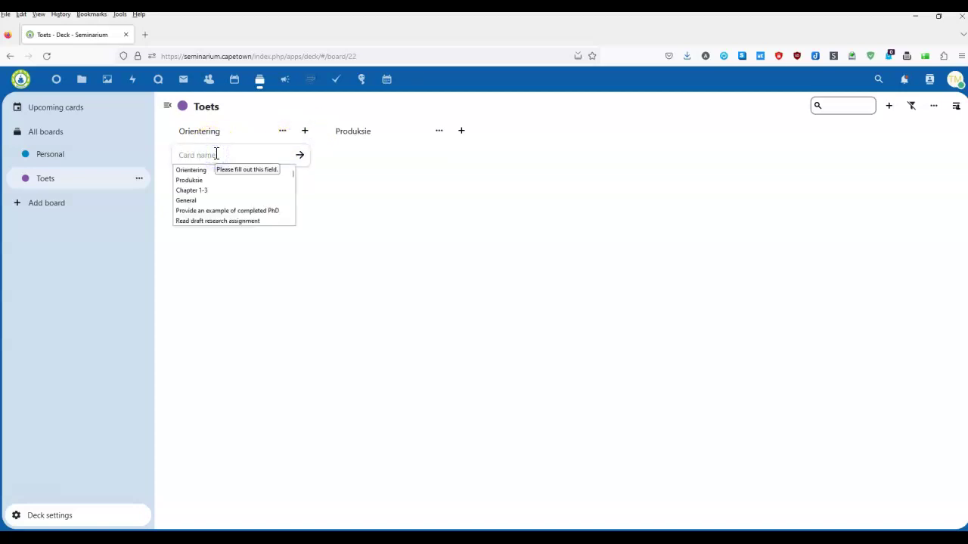
type("Ontmoet en bespreek")
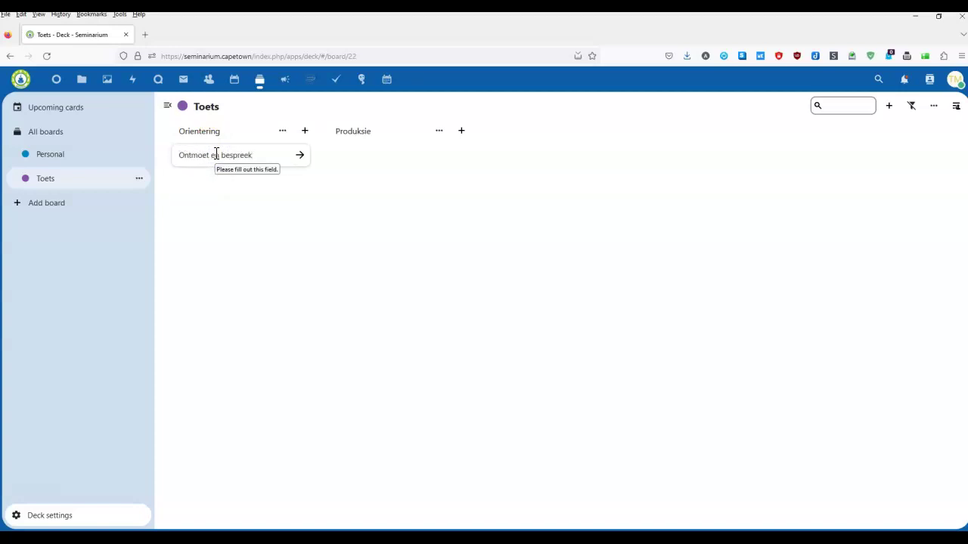
key("Return")
Open the "Ontmoet en bespreek" card's details and assign it the Action needed tag.
left_click(214, 206)
left_click(346, 227)
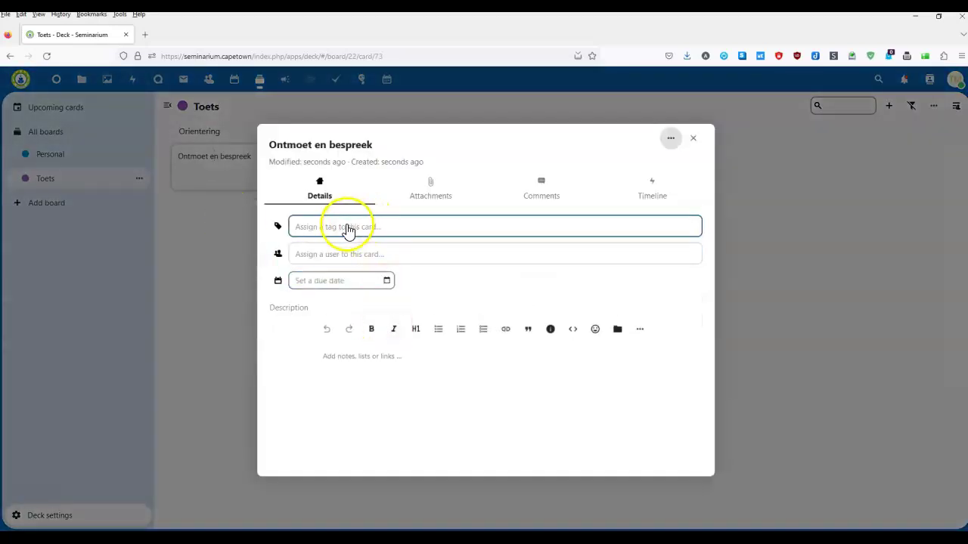
left_click(319, 248)
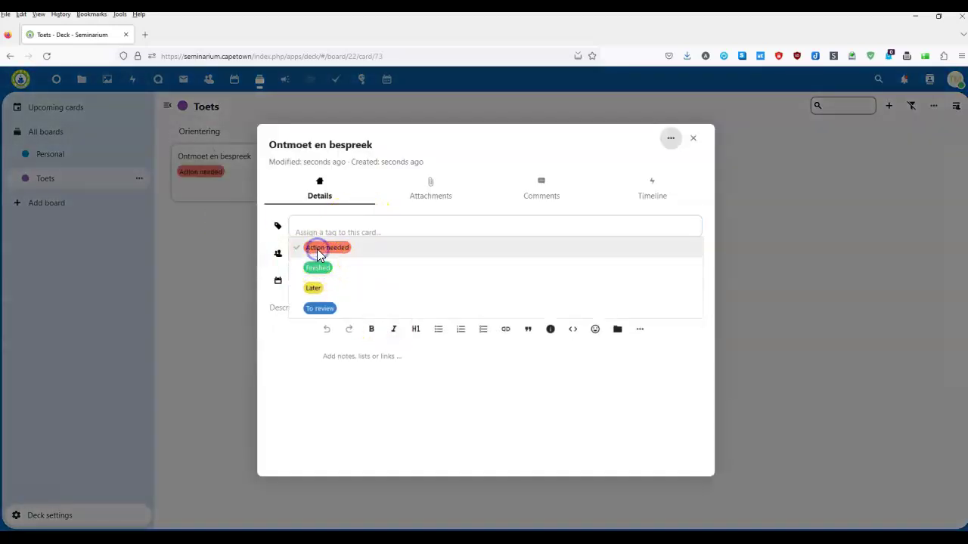
left_click(290, 350)
Assign your own user account to the "Ontmoet en bespreek" card.
left_click(308, 253)
left_click(345, 282)
left_click(286, 338)
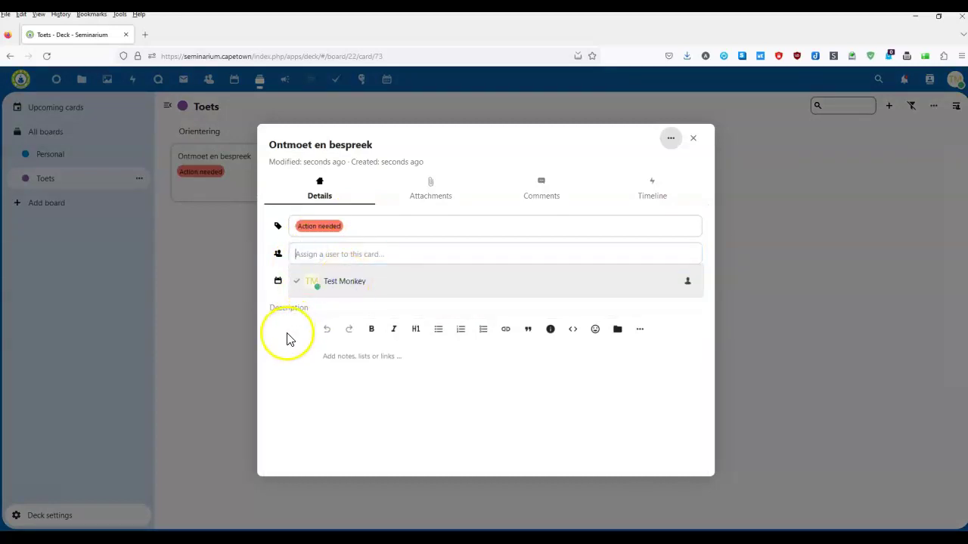
left_click(353, 285)
left_click(335, 255)
left_click(299, 358)
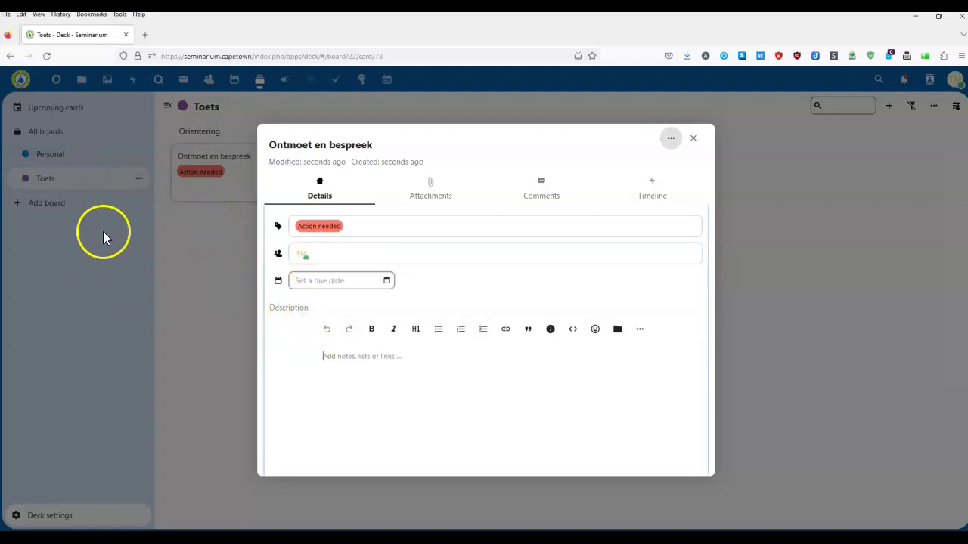
Set the card's due date to May 30, 2023 at 5:00 AM.
left_click(329, 280)
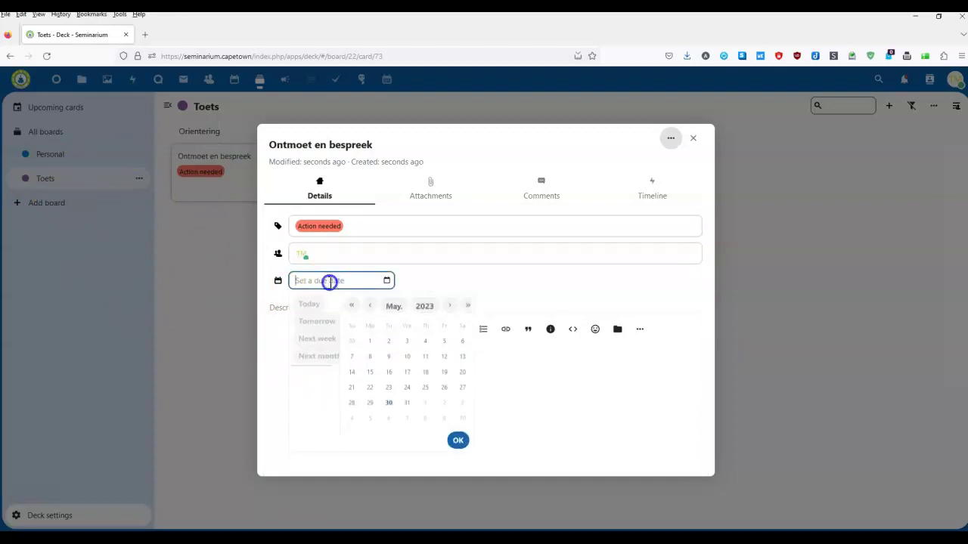
left_click(390, 409)
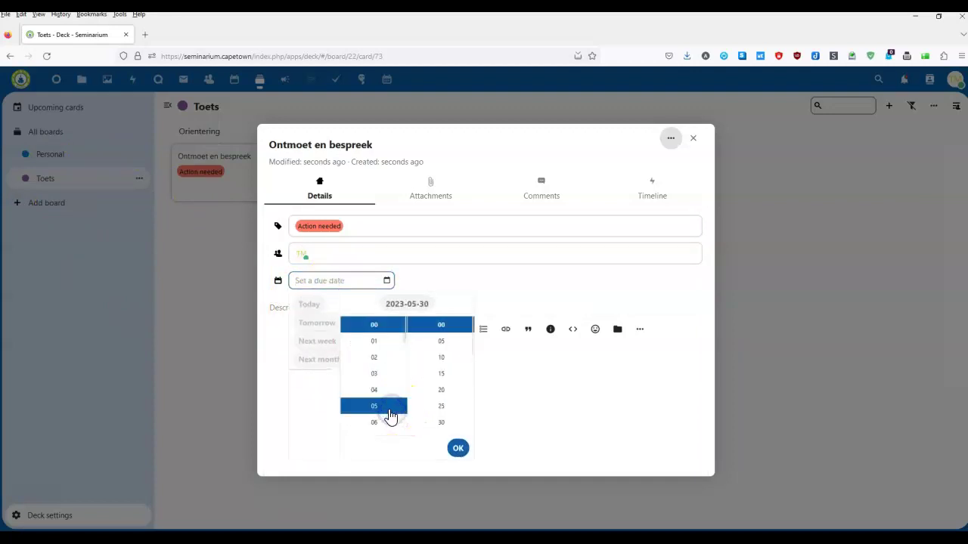
left_click(457, 447)
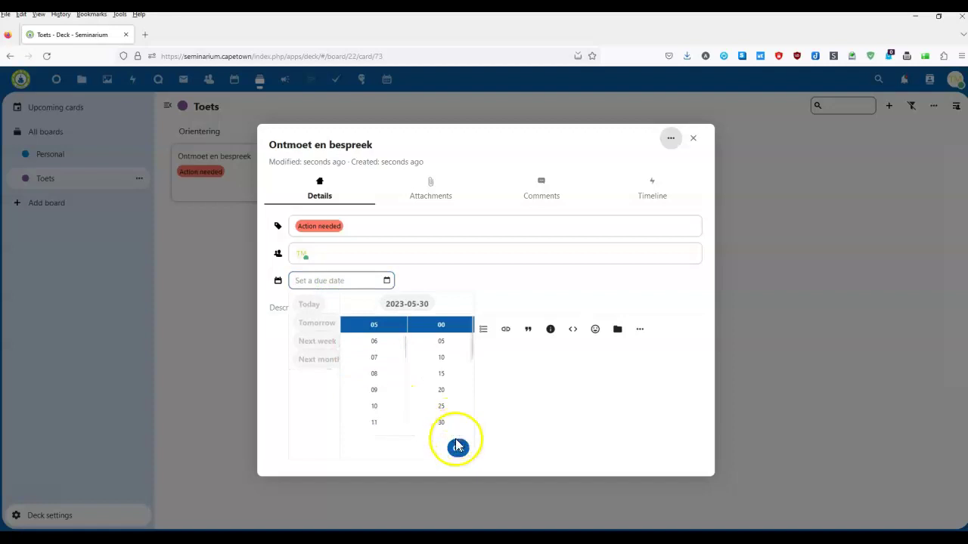
left_click(378, 438)
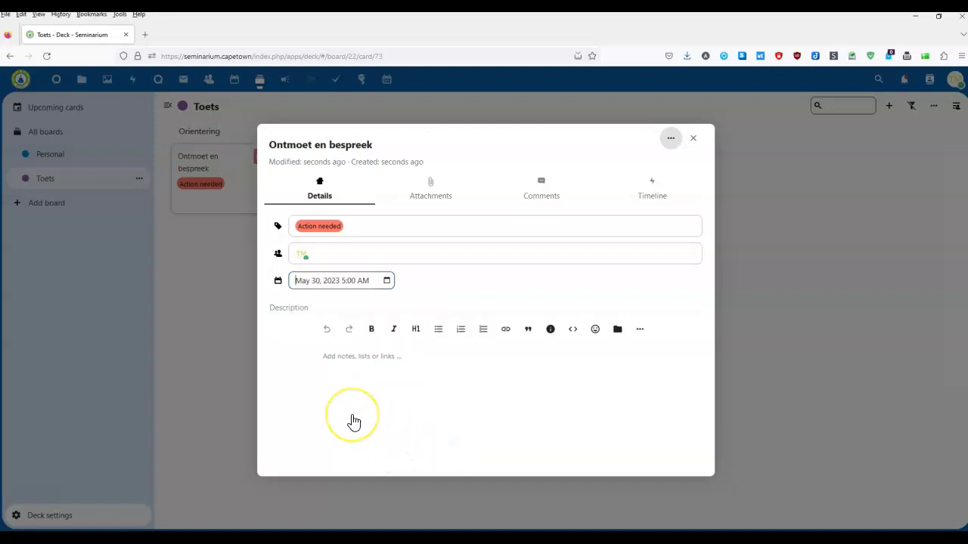
Review the card's attachments, comments and timeline, return to its details and close the card.
left_click(431, 181)
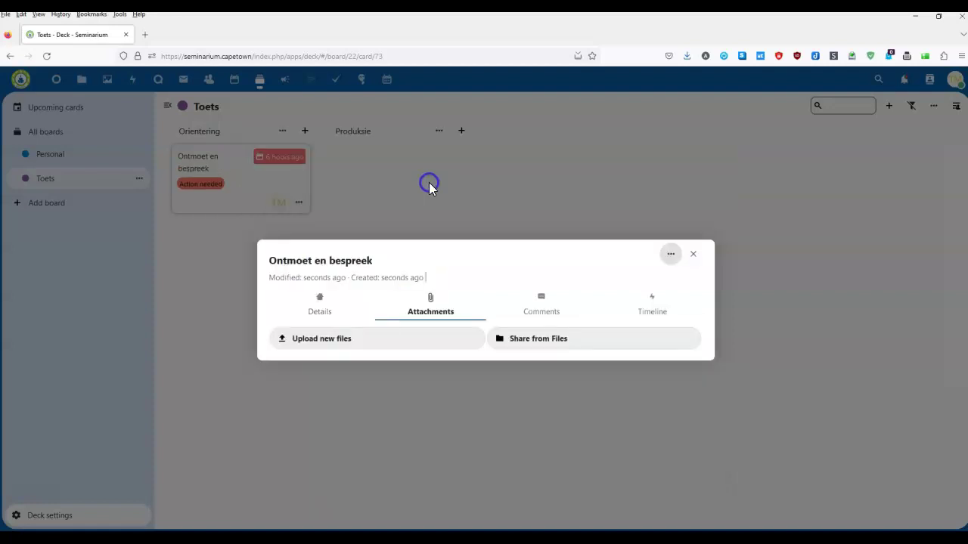
left_click(538, 306)
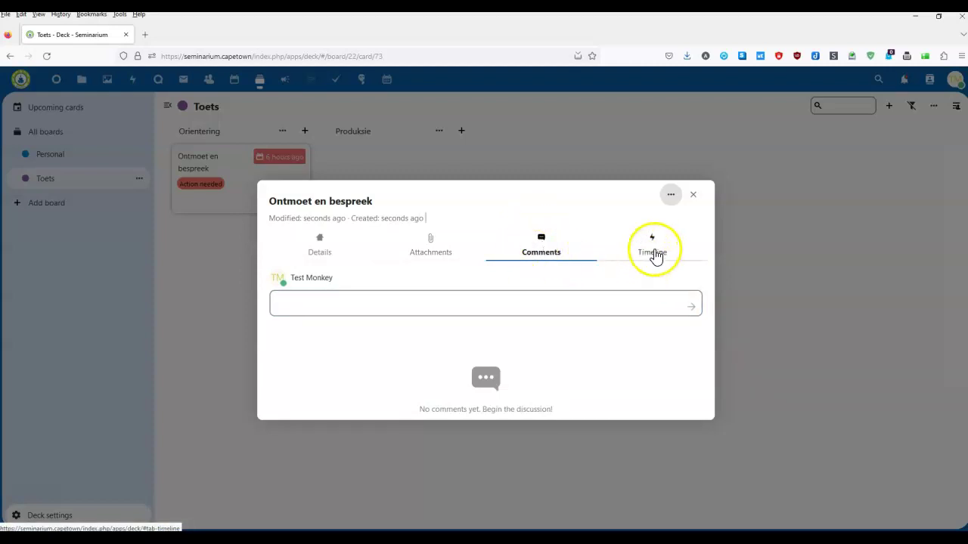
left_click(652, 253)
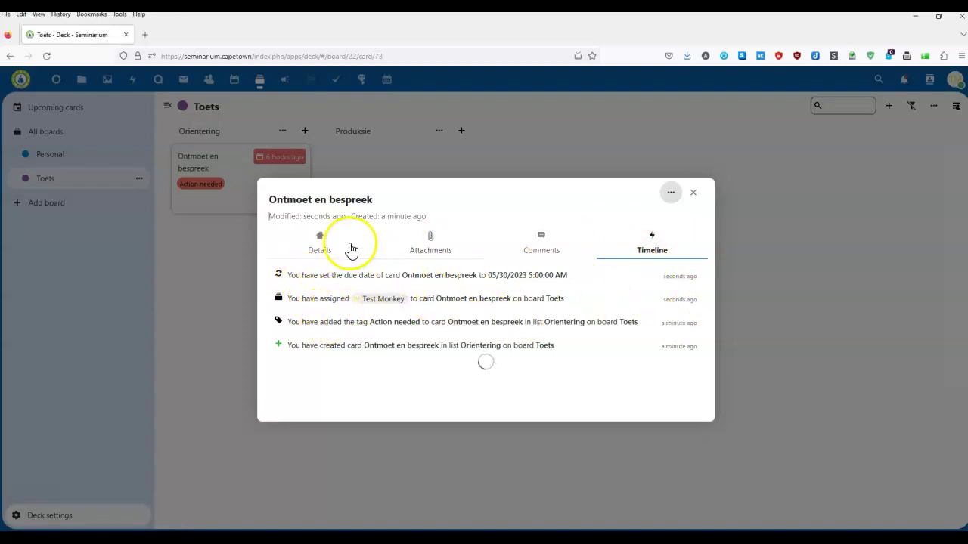
left_click(320, 243)
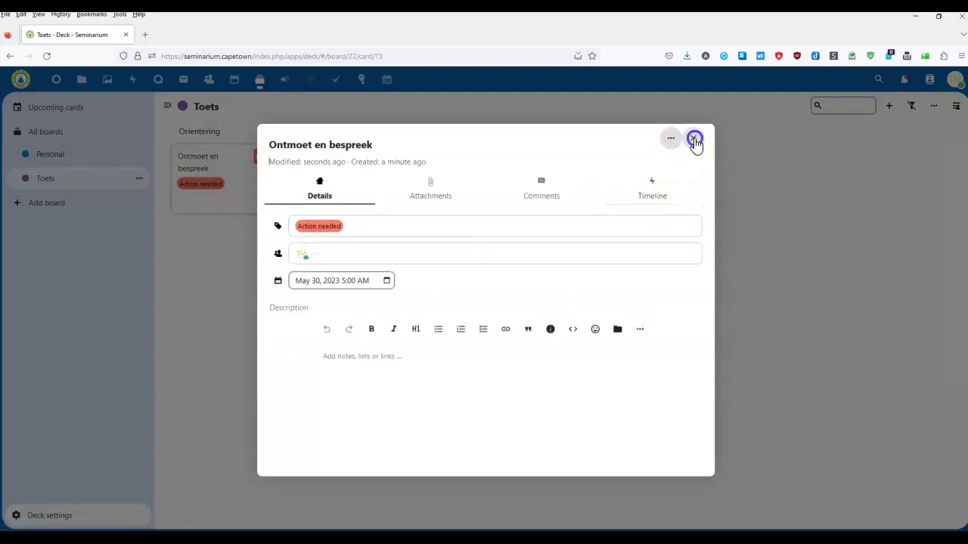
left_click(692, 138)
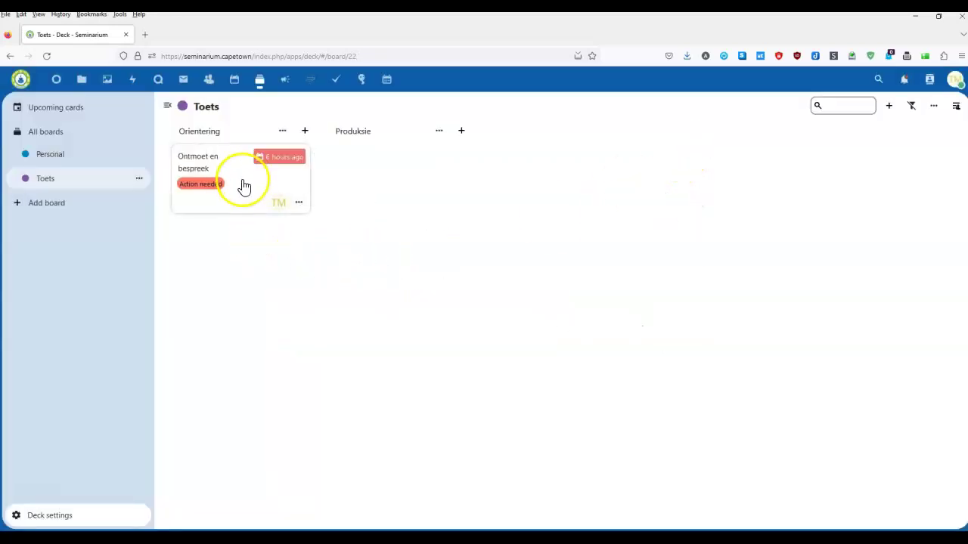
Review the actions available for the "Ontmoet en bespreek" card and the Deck settings.
mouse_move(244, 192)
left_mouse_down()
mouse_move(421, 191)
mouse_move(217, 192)
mouse_move(257, 186)
left_mouse_up()
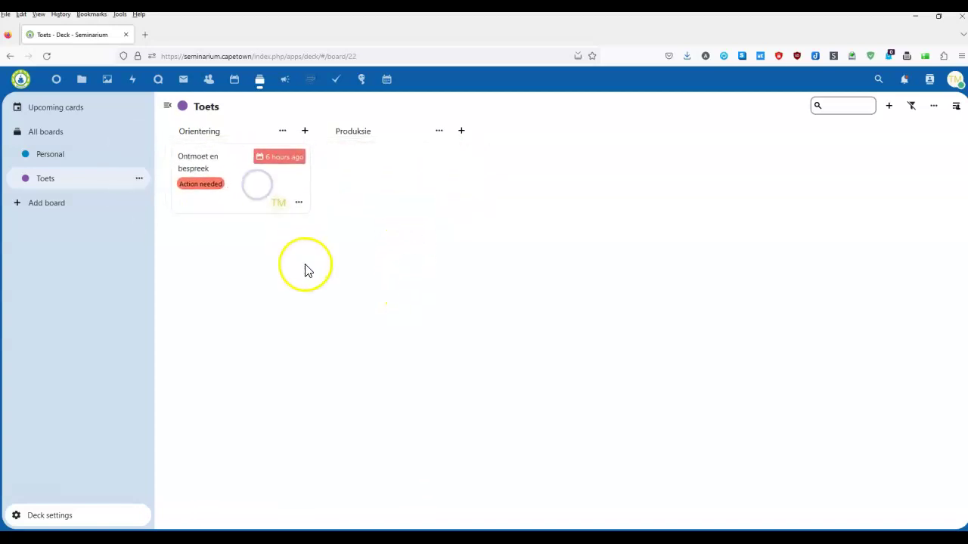
left_click(299, 204)
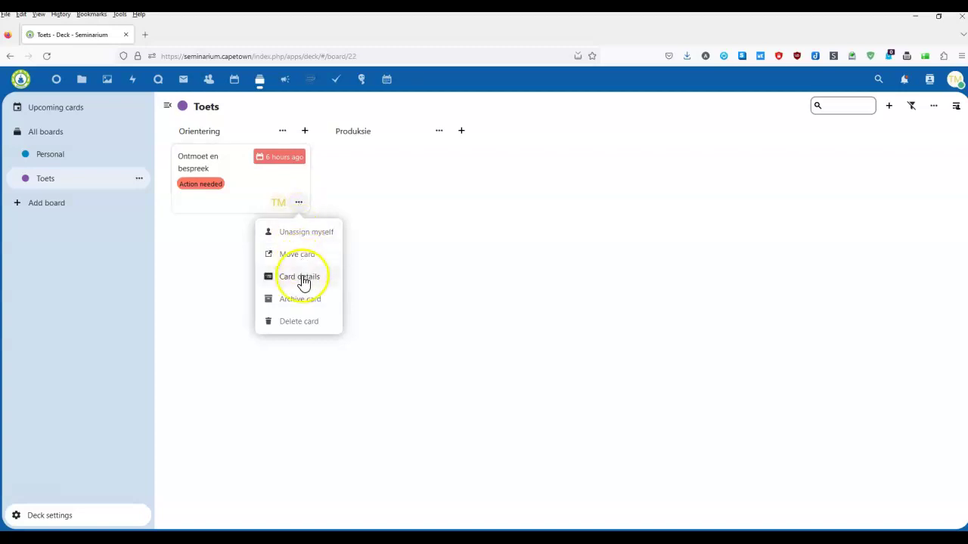
left_click(210, 248)
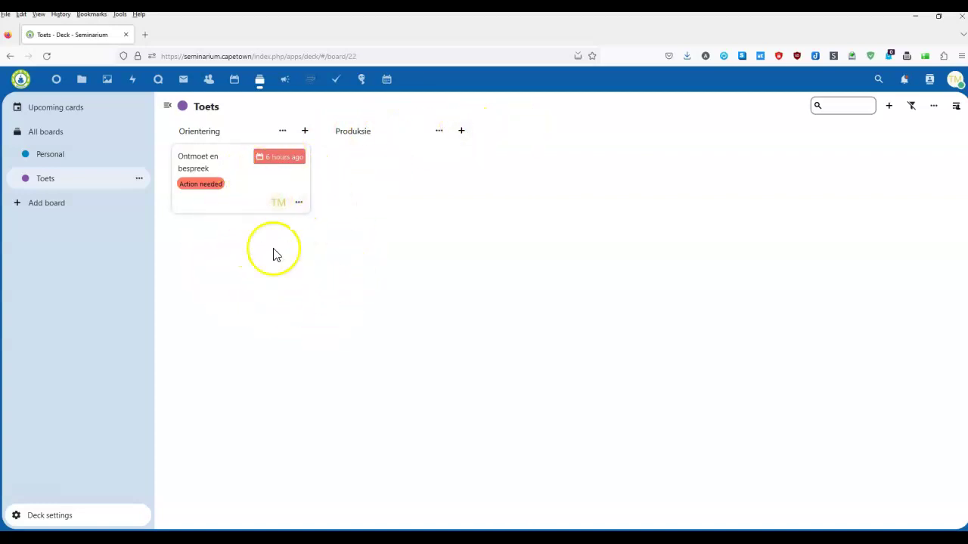
left_click(56, 517)
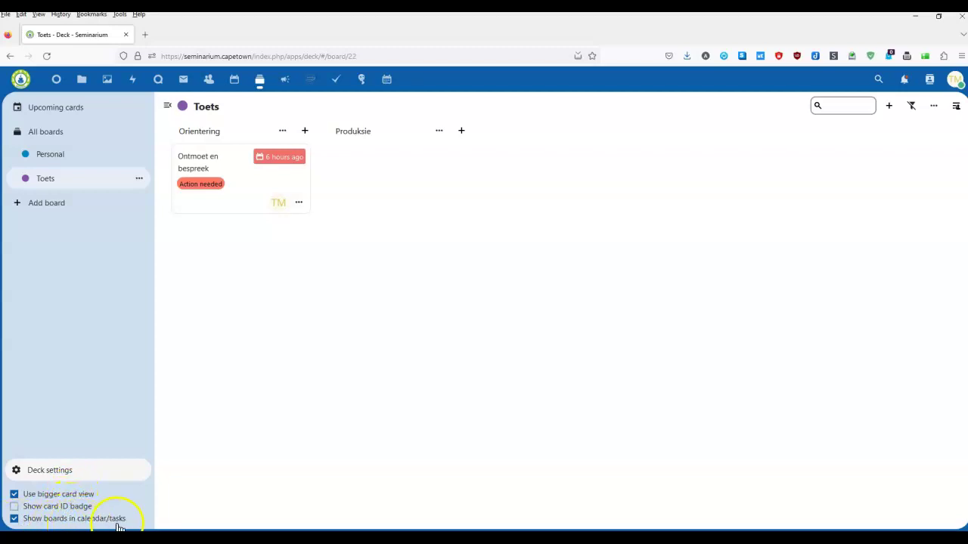
left_click(93, 398)
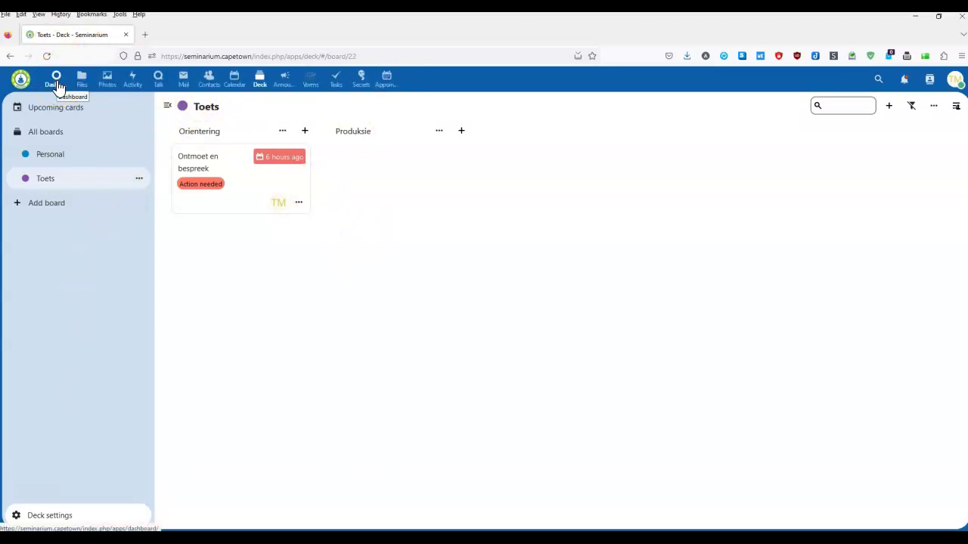
Review the sharing options of the Toets board, including who it can be shared with, and close its details.
left_click(957, 112)
left_click(769, 185)
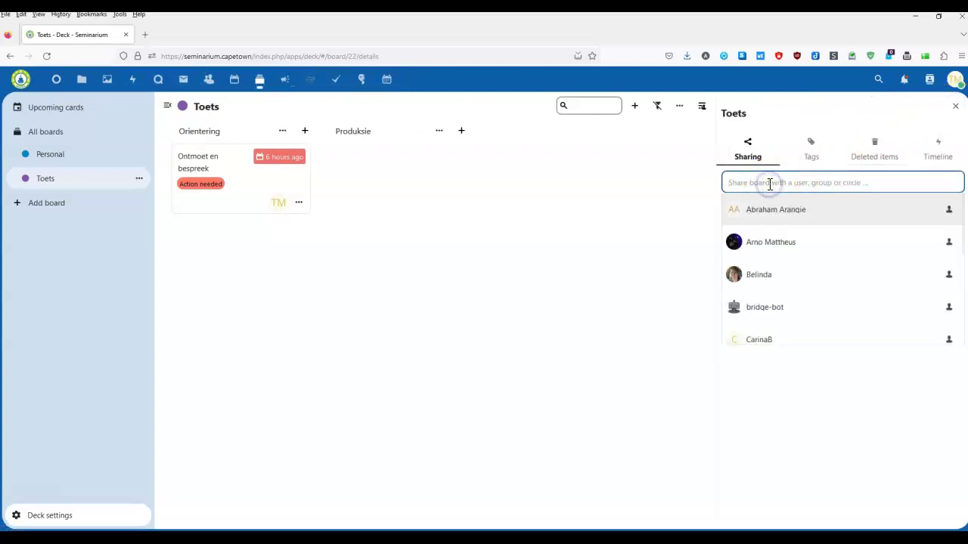
left_click(670, 224)
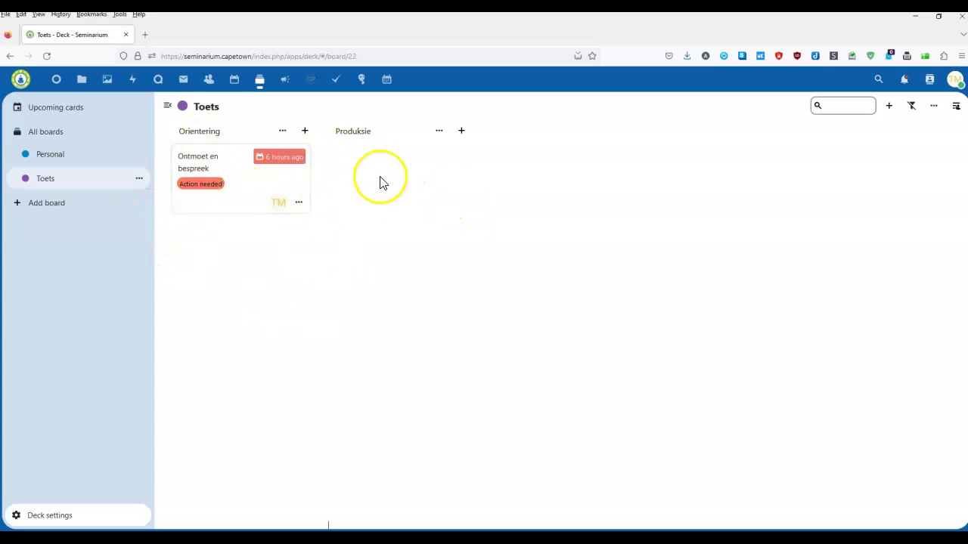
Switch to the Dashboard and review the upcoming tasks and upcoming cards widgets for the "Ontmoet en bespreek" card.
left_click(59, 87)
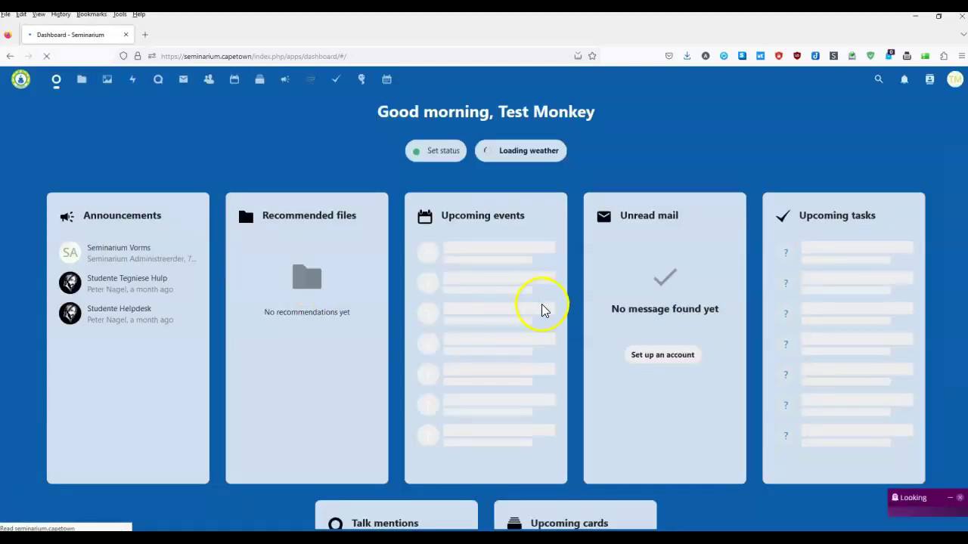
scroll(542, 307, "down", 3)
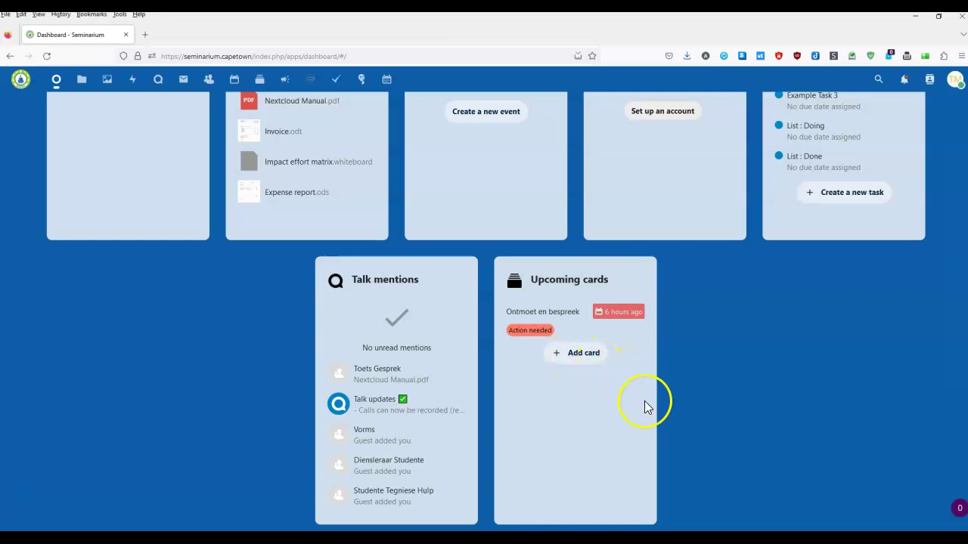
scroll(644, 406, "up", 3)
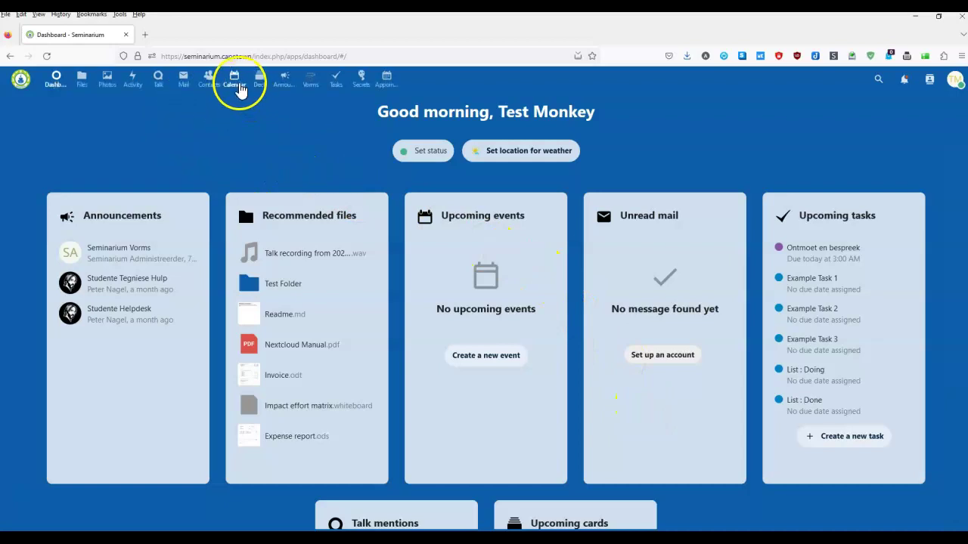
Check Deck's "Show boards in calendar/tasks" setting, and open the "Ontmoet en bespreek" entry from the May 2023 Calendar.
left_click(260, 82)
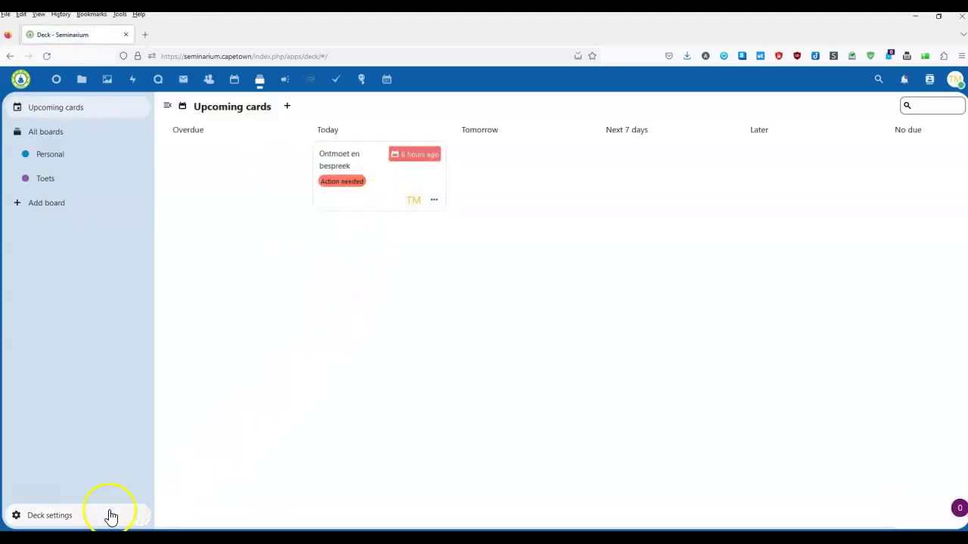
left_click(66, 517)
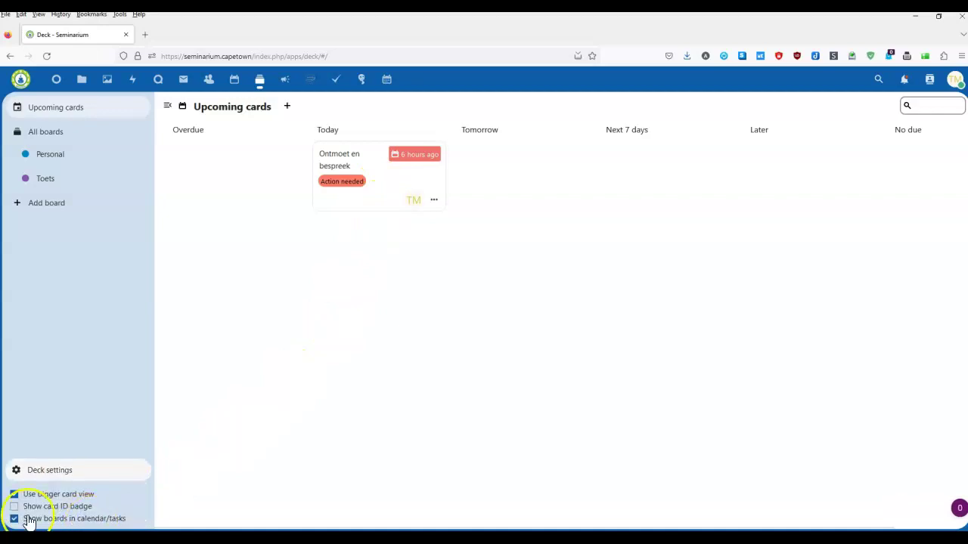
left_click(141, 260)
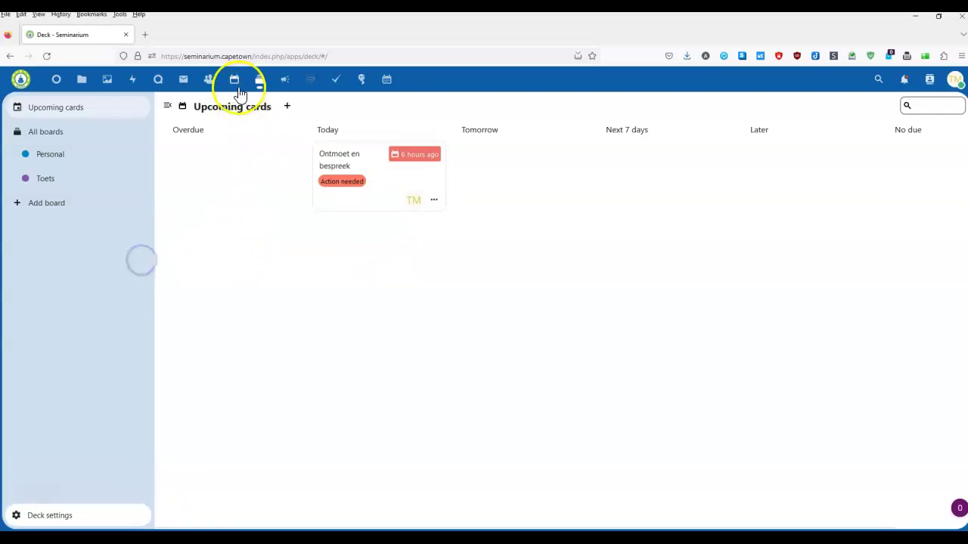
left_click(235, 81)
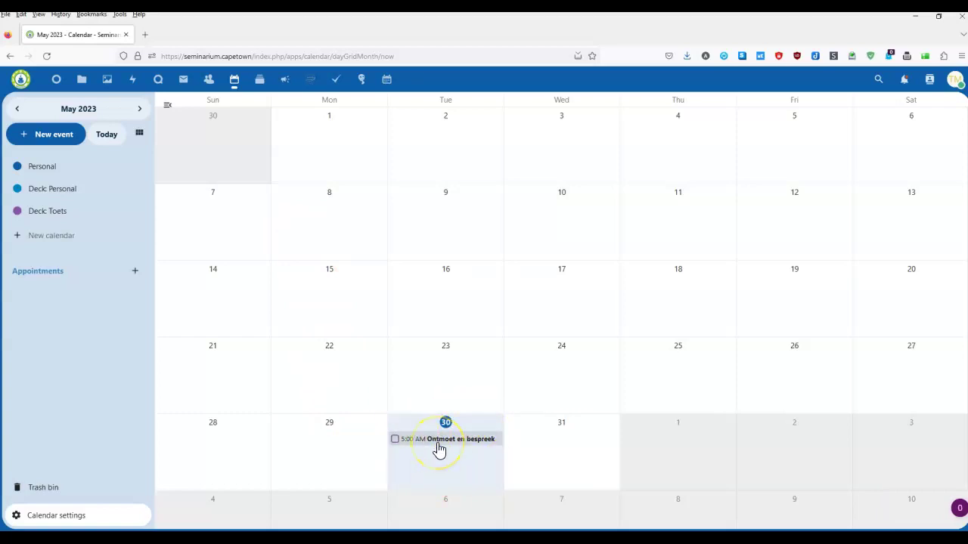
left_click(438, 446)
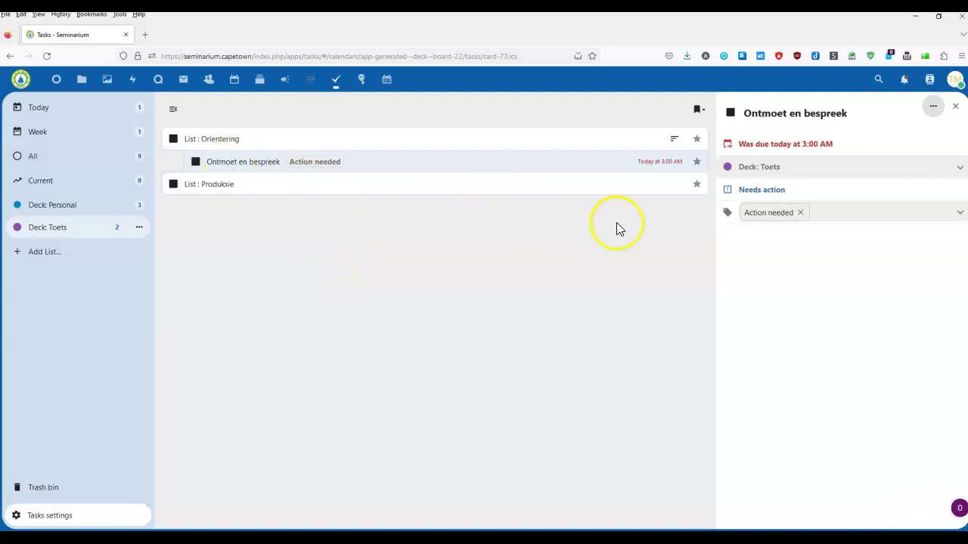
Return to Deck to recheck the calendar/tasks display setting, and open the May 30 card entry from the Calendar in Tasks again.
left_click(261, 83)
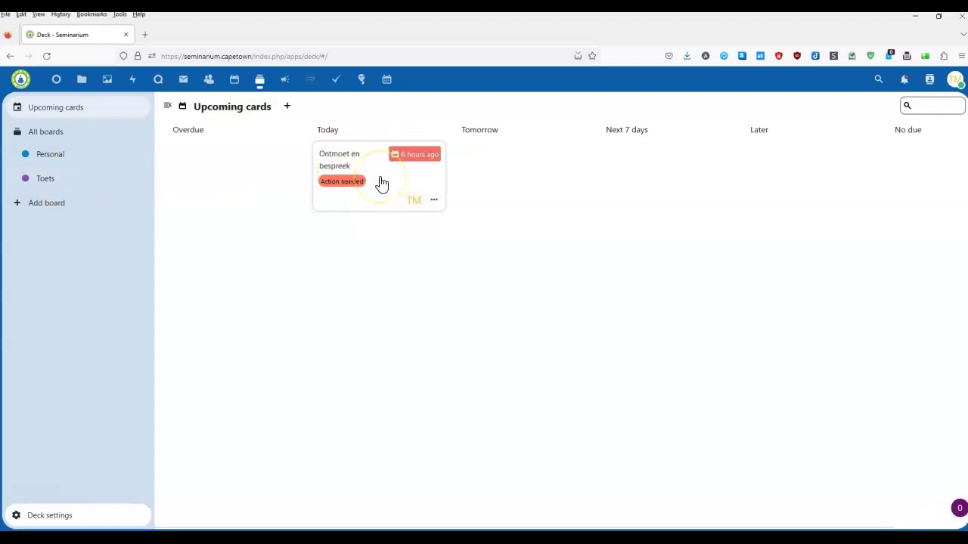
left_click(54, 517)
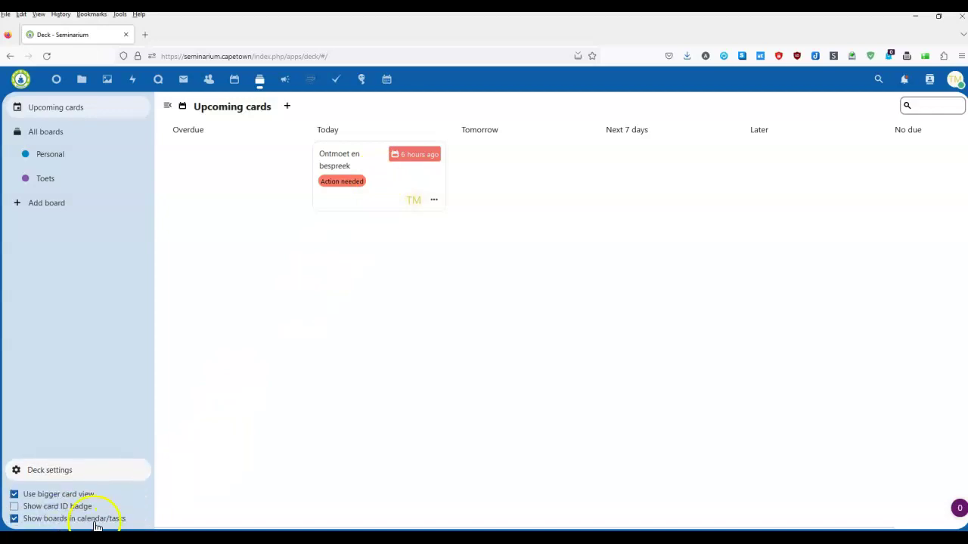
left_click(239, 312)
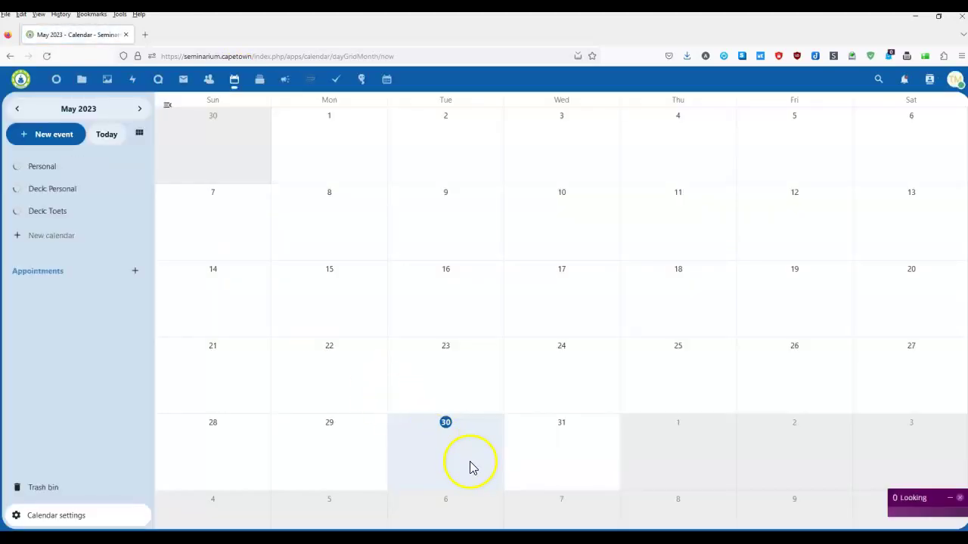
left_click(440, 447)
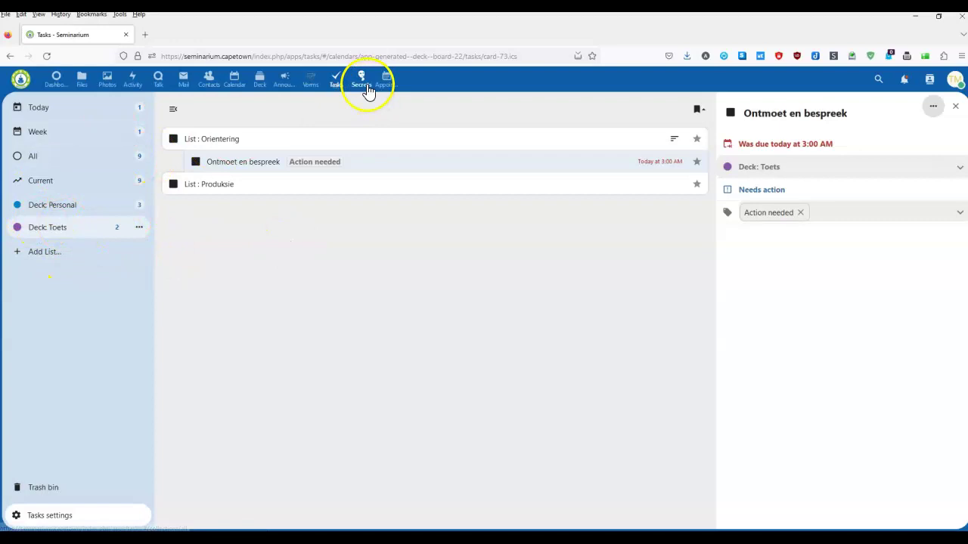
Create a new task list named "Toets" in Tasks.
left_click(35, 256)
type("Toets")
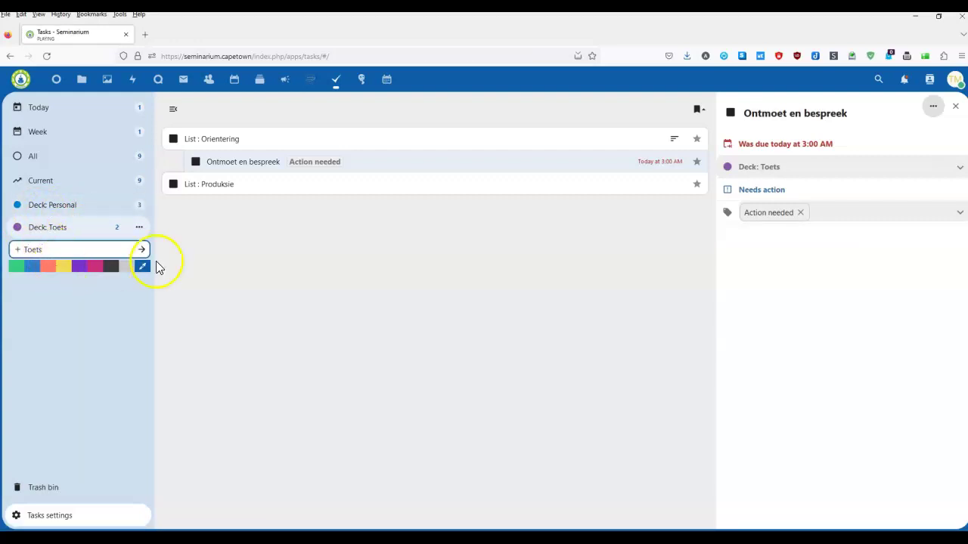
left_click(141, 250)
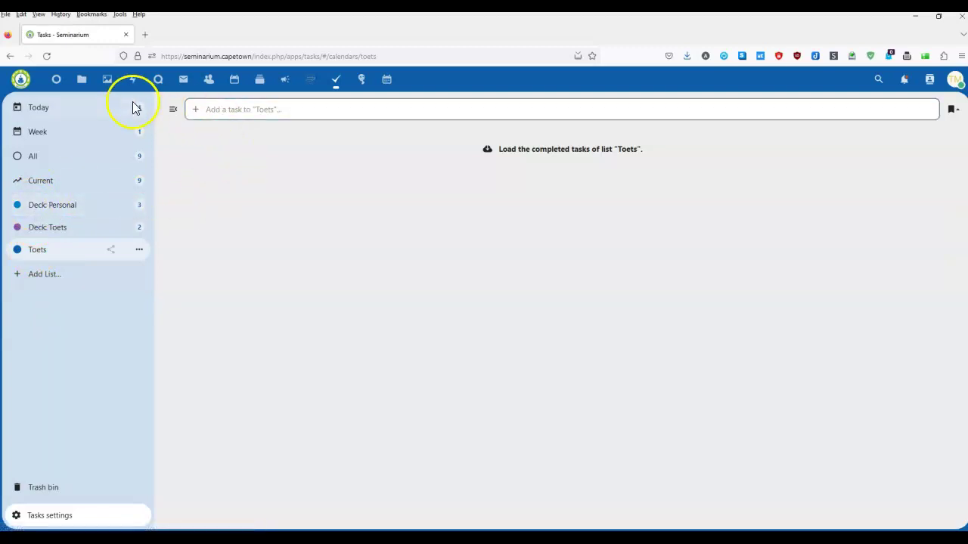
Switch back to Deck and review the actions available for the Toets board, including its due date reminder options.
left_click(261, 84)
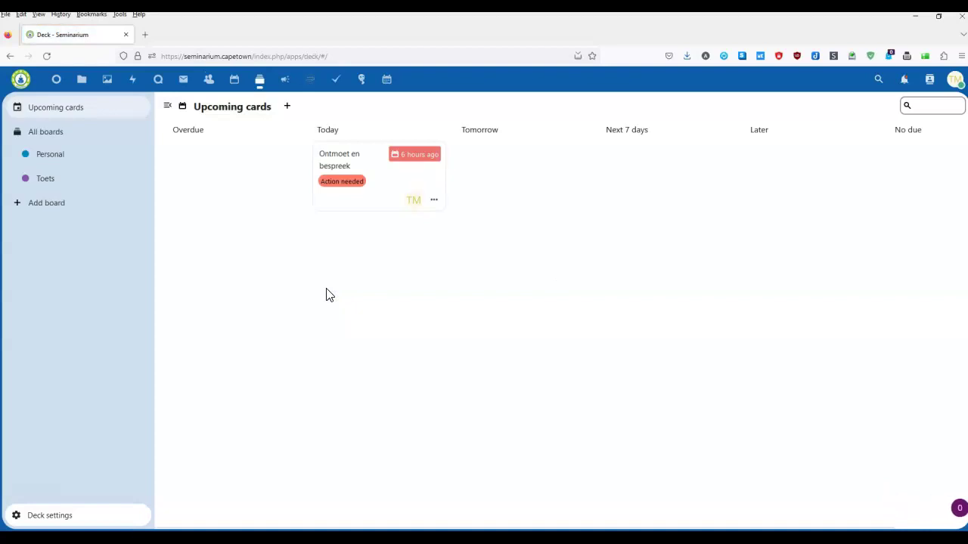
left_click(140, 182)
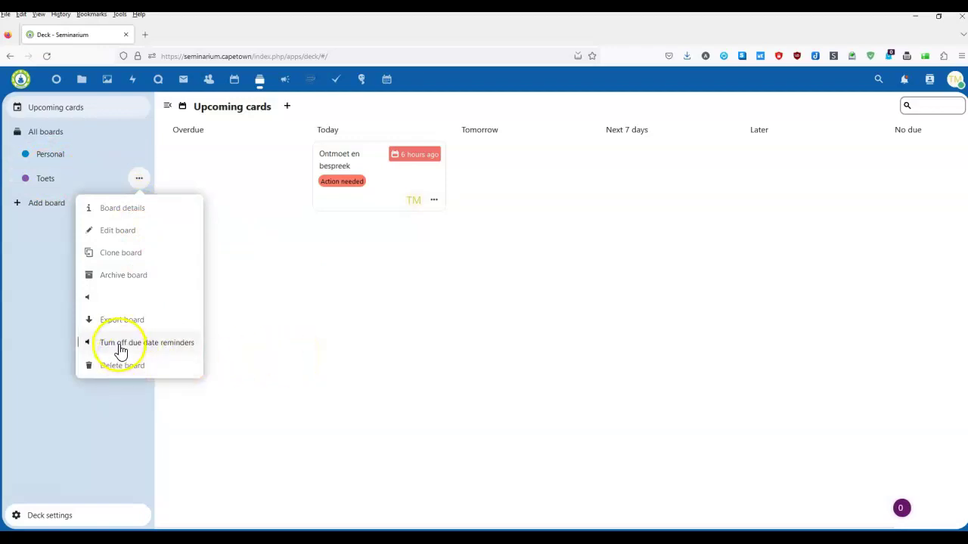
left_click(317, 356)
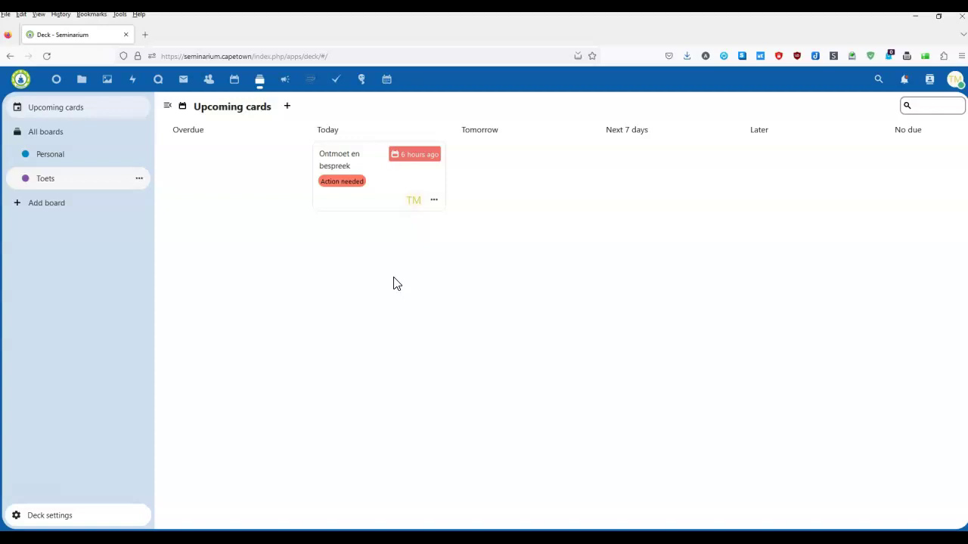
Open the Dashboard and examine its announcements, recommended files, events, mail, tasks, Talk mentions and upcoming cards widgets.
left_click(56, 80)
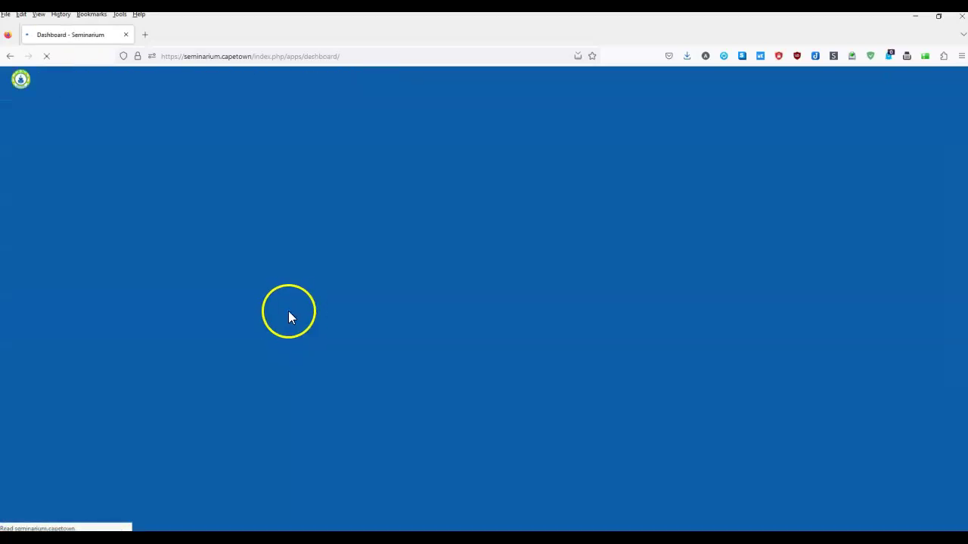
scroll(390, 335, "down", 5)
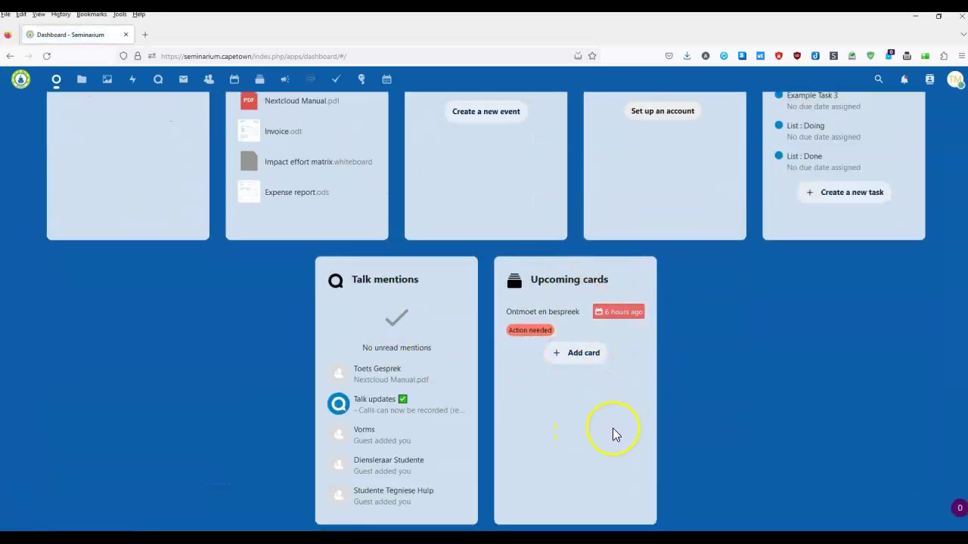
scroll(576, 450, "down", 1)
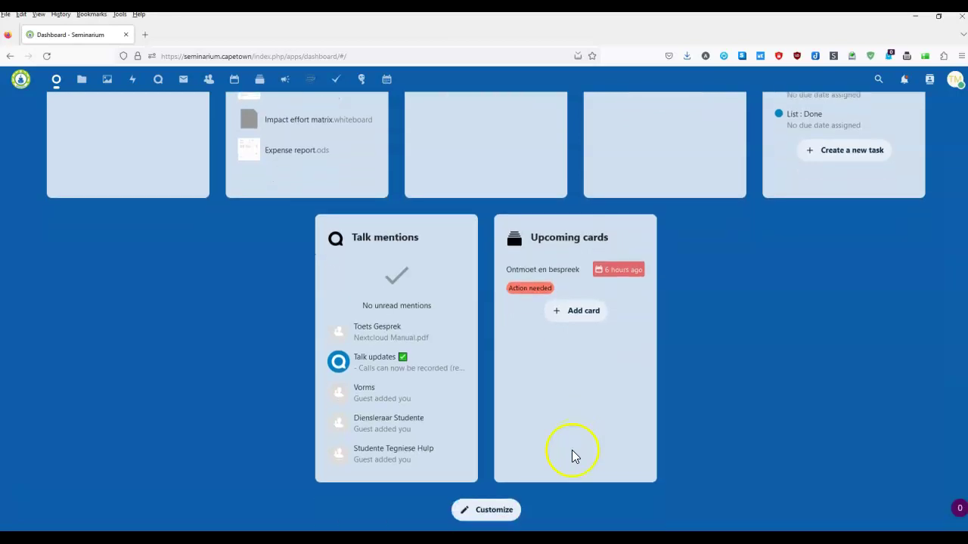
scroll(566, 411, "up", 6)
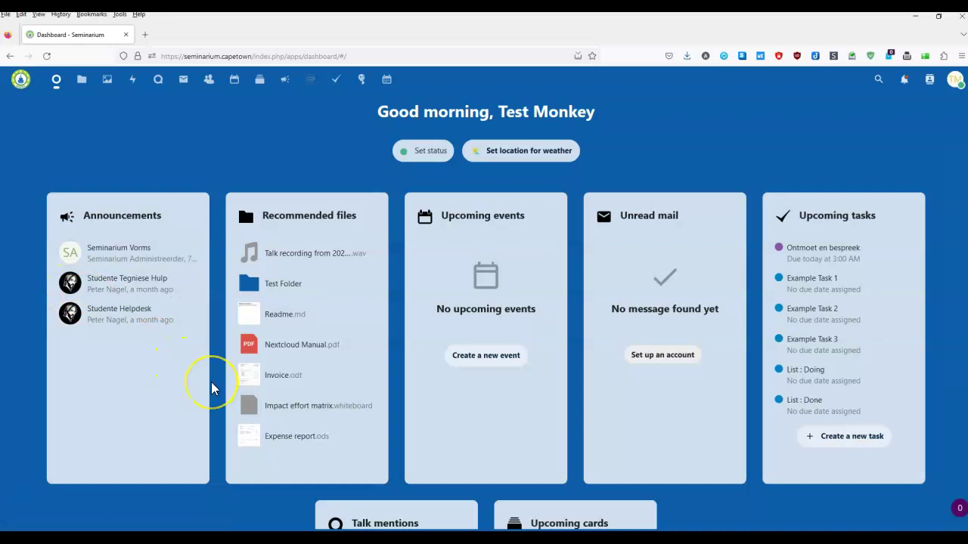
scroll(212, 383, "down", 5)
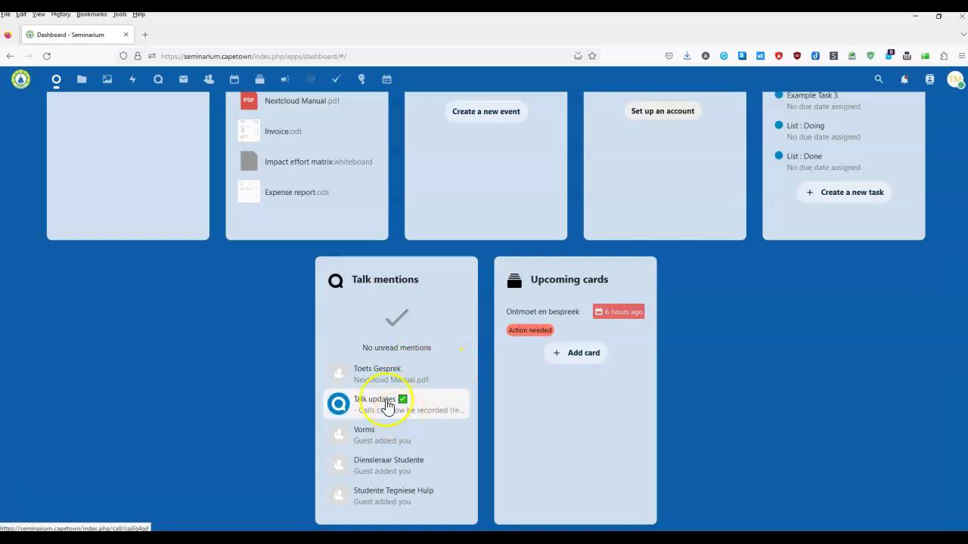
scroll(695, 421, "up", 5)
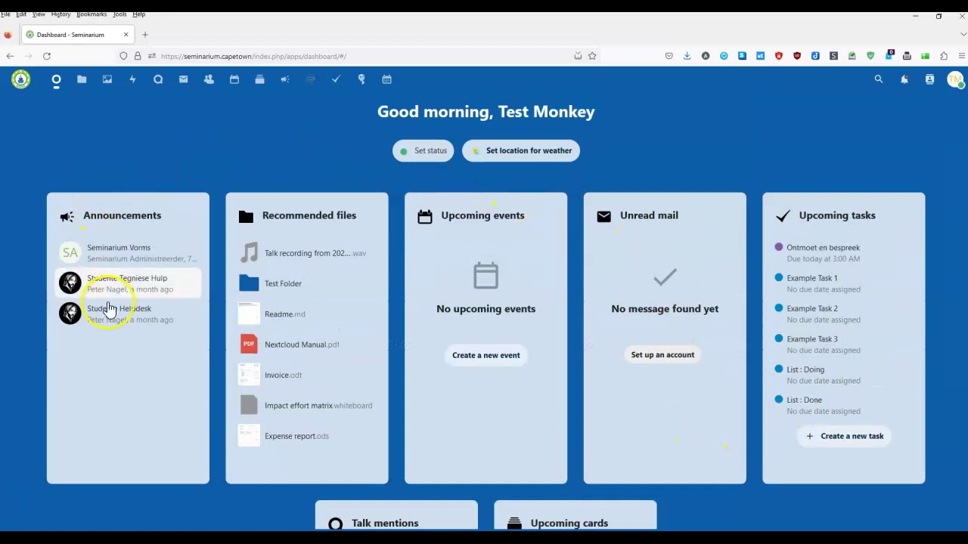
scroll(574, 385, "down", 4)
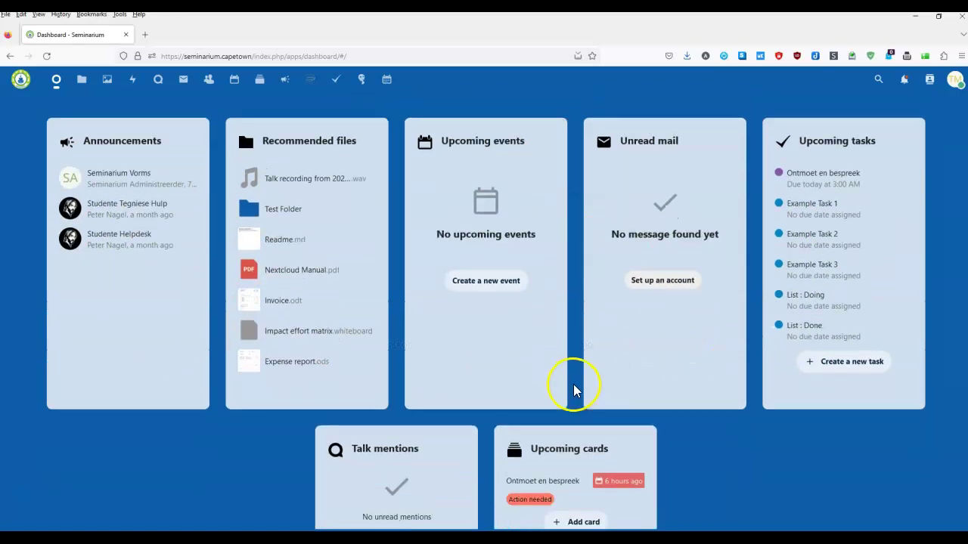
scroll(579, 388, "up", 4)
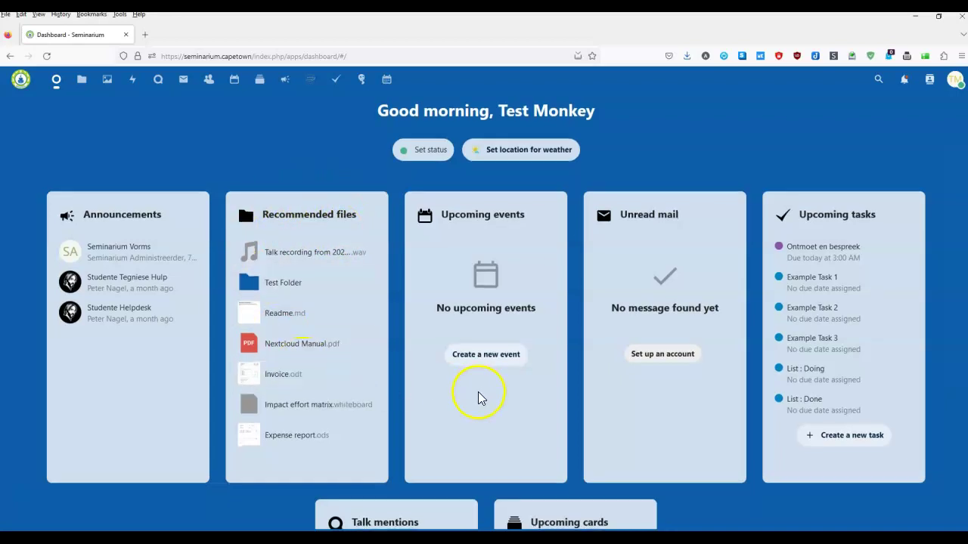
scroll(479, 394, "down", 3)
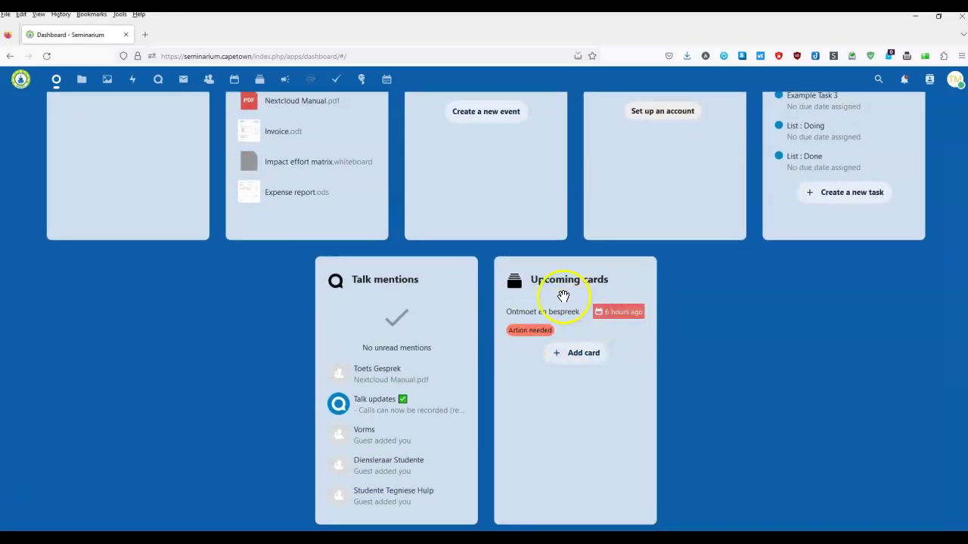
scroll(769, 433, "up", 3)
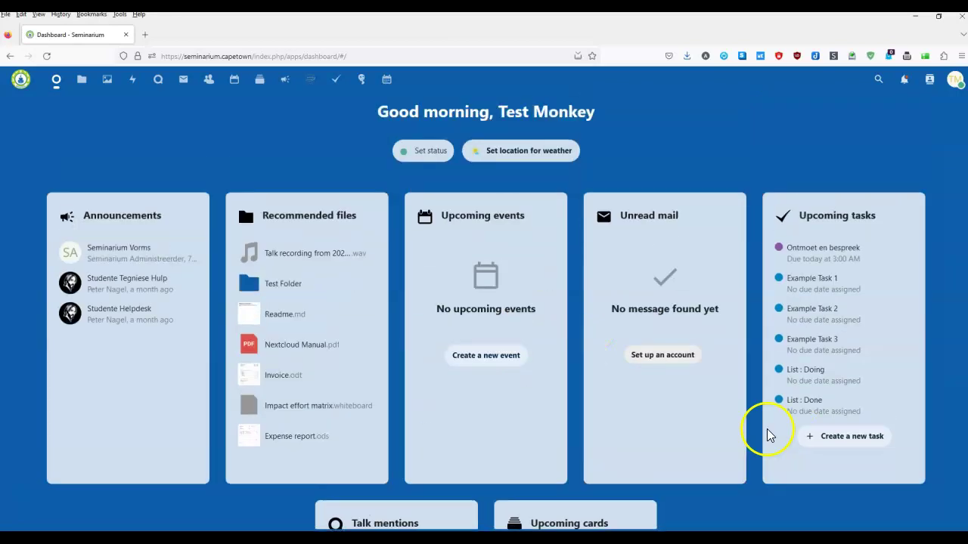